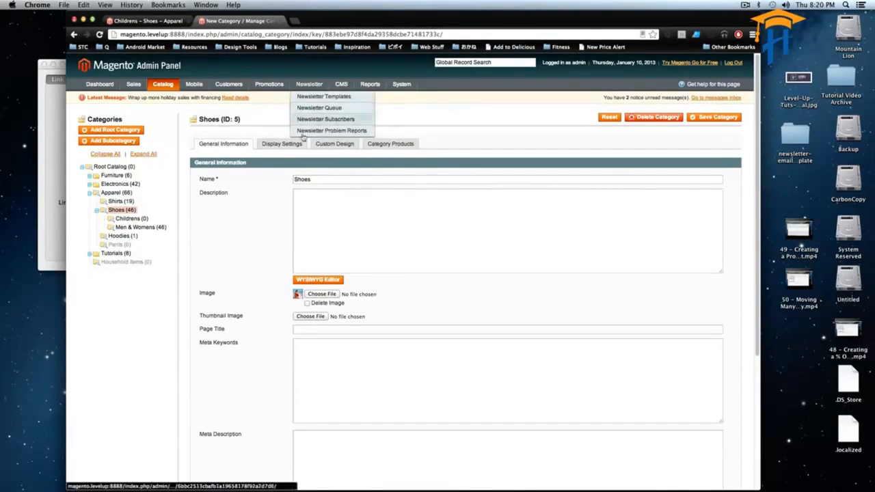
View the storefront's Childrens category page and its heading
left_click(144, 20)
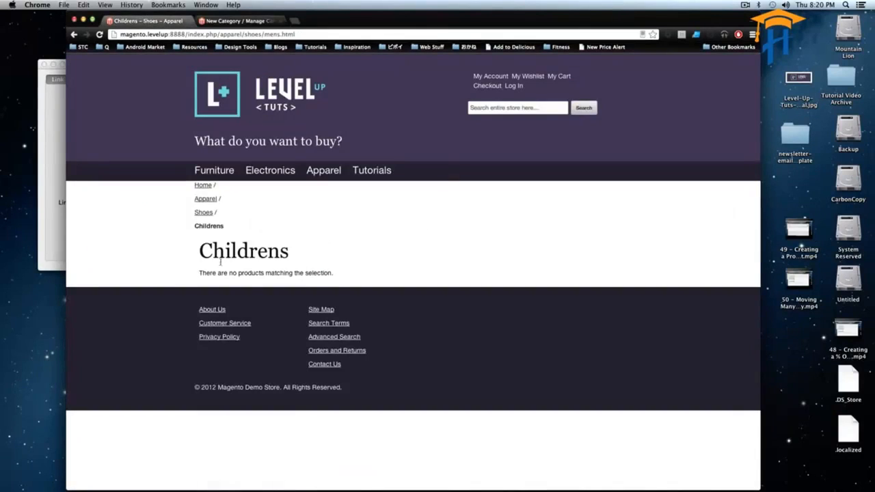
left_click_drag(212, 251, 365, 259)
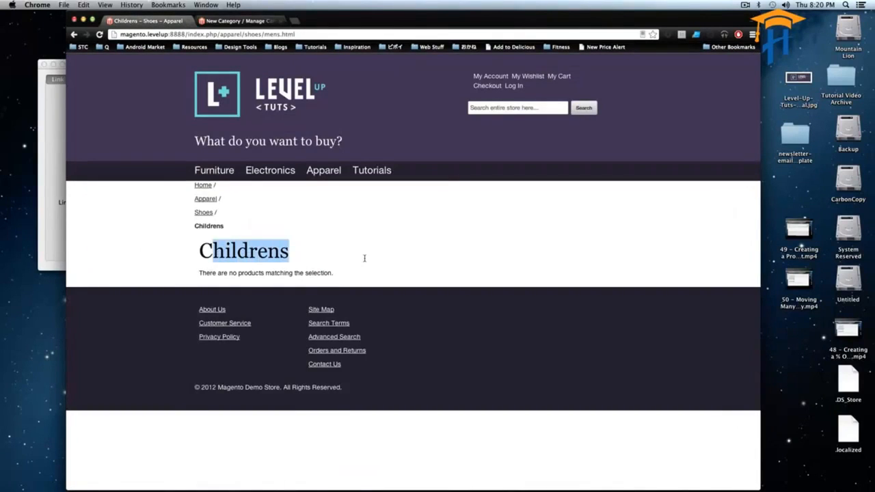
left_click(356, 261)
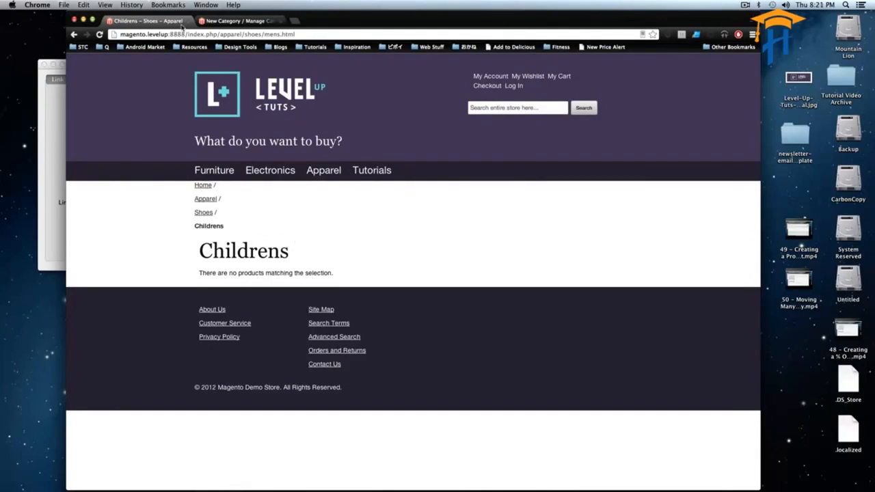
Start a new CMS static block titled "Children's Block" with the identifier child_block
left_click(226, 21)
mouse_move(341, 84)
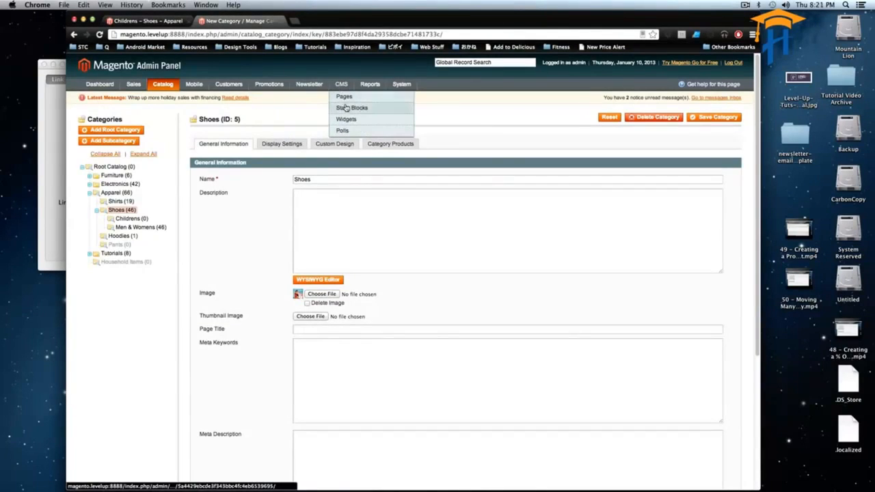
left_click(345, 108)
left_click(724, 118)
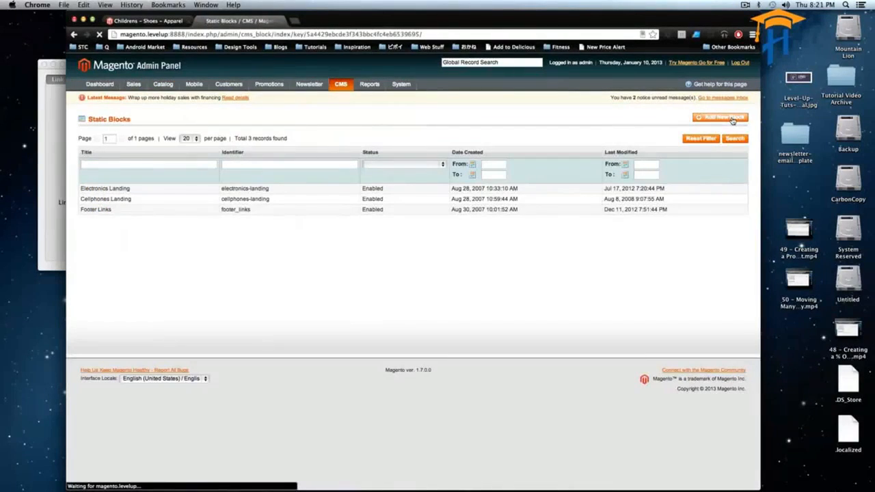
left_click(305, 155)
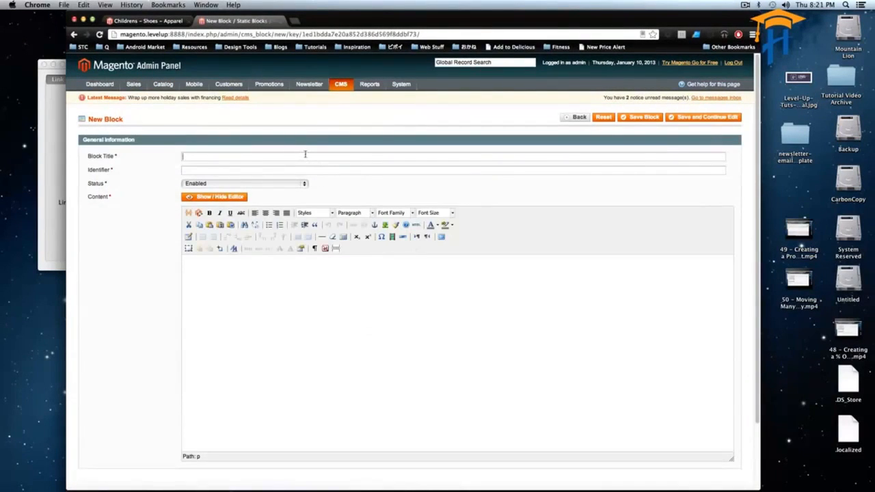
type("Children's Block")
key("Tab")
type("child_blo")
Enter "Hello this is working." as the new block's content
left_click(255, 271)
type("Hello")
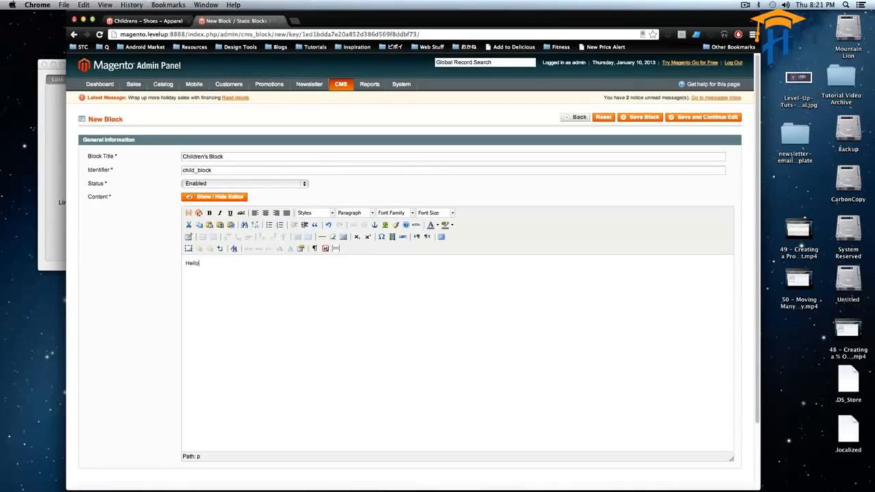
type(" This i")
key("BackSpace")
key("BackSpace")
key("BackSpace")
key("BackSpace")
type("this is working")
Save the Children's Block static block in the admin panel
key("super+s")
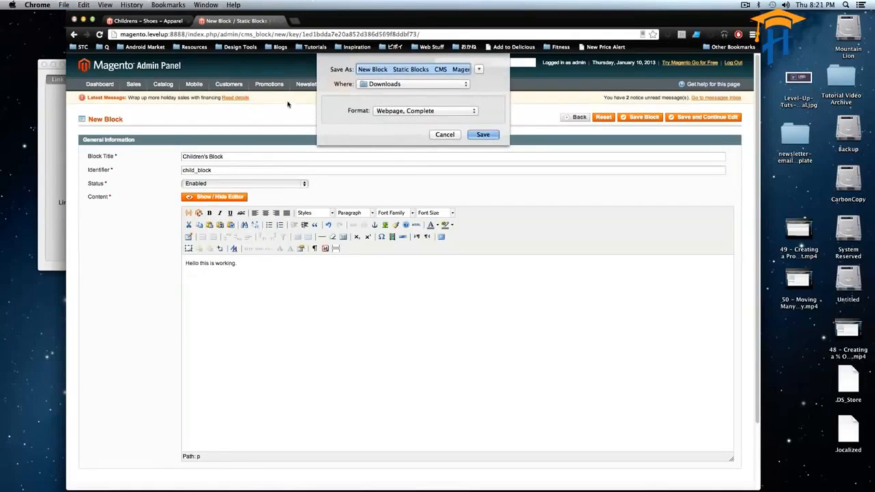
left_click(446, 134)
left_click(233, 197)
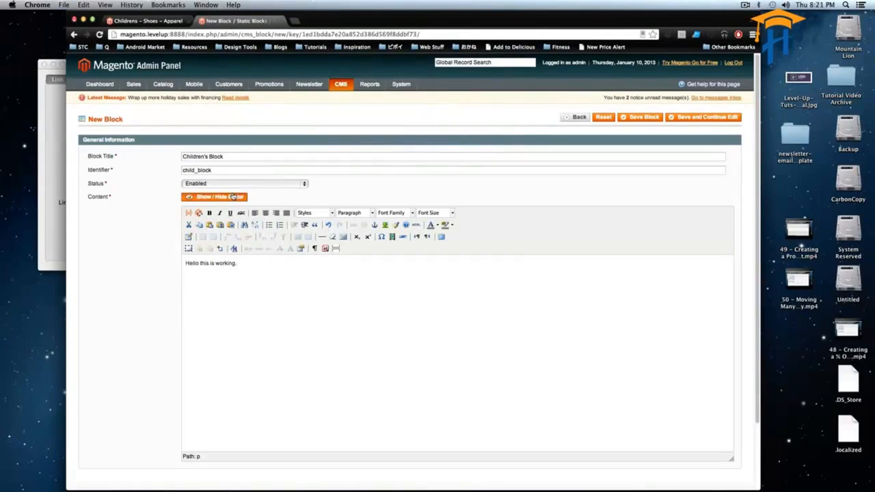
left_click(233, 198)
left_click(637, 118)
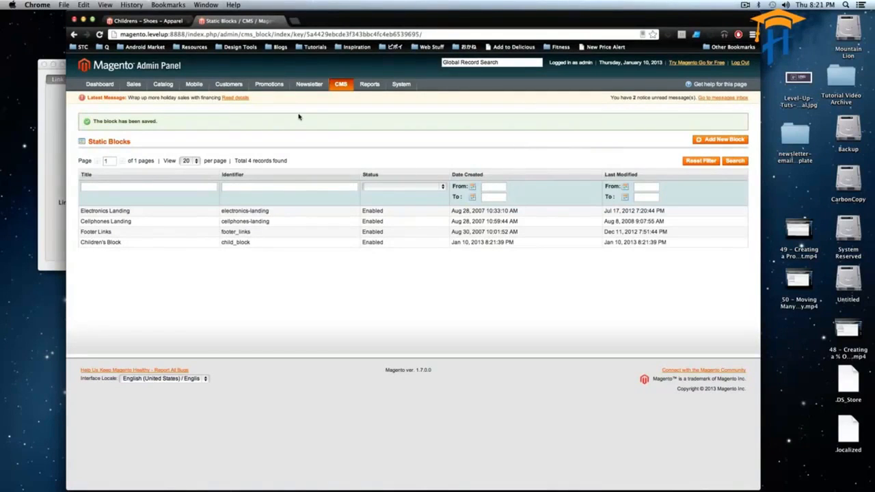
Open the custom design settings of the Childrens category under Shoes and set Use Parent Category Settings to No
mouse_move(261, 89)
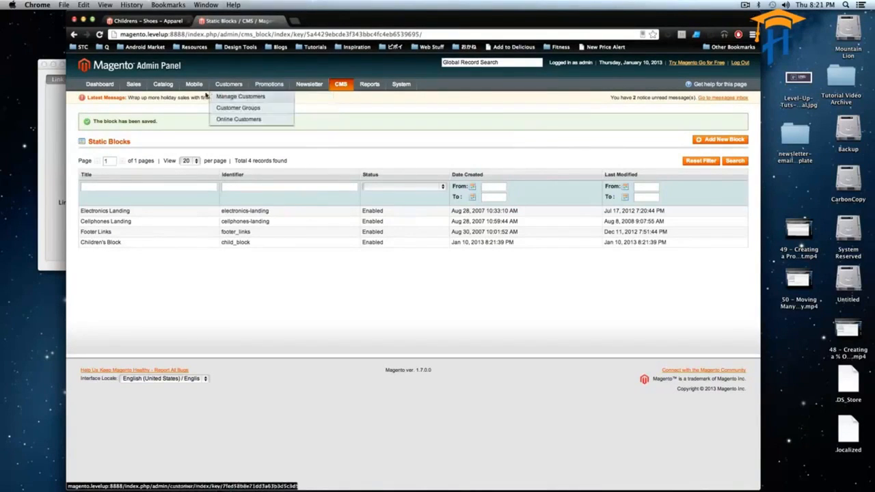
mouse_move(170, 88)
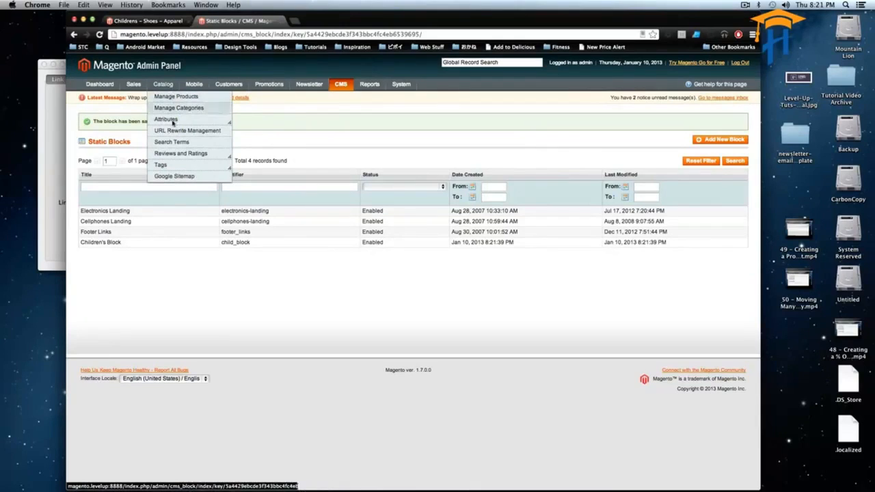
left_click(177, 109)
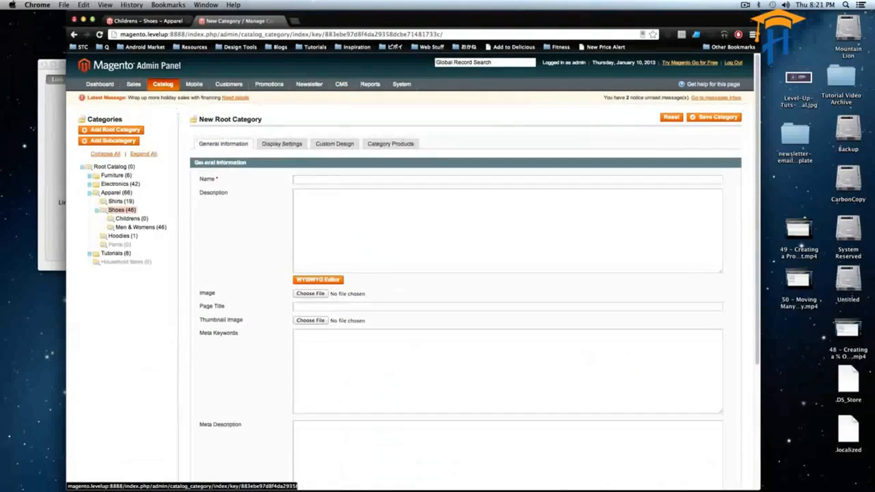
left_click(141, 218)
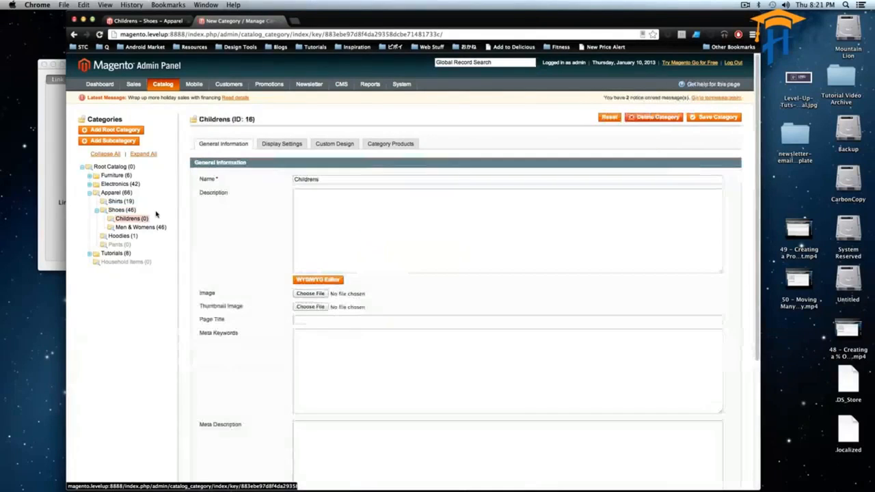
left_click(281, 146)
left_click(313, 142)
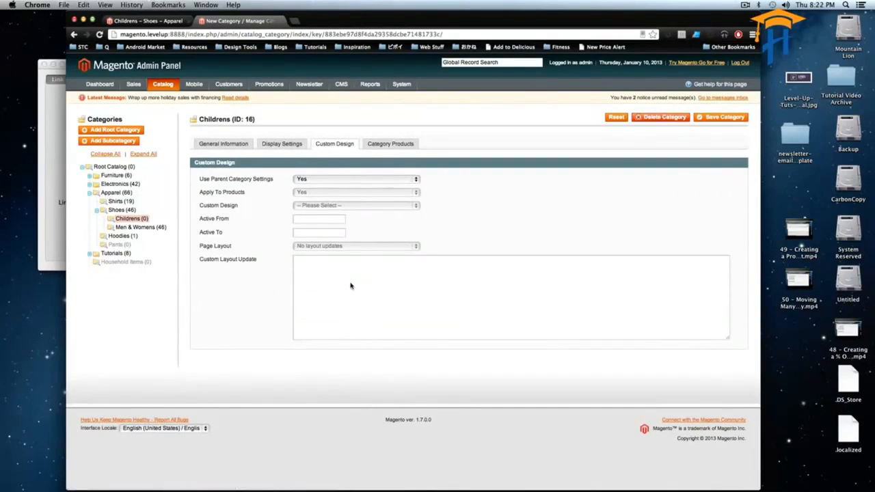
left_click(343, 179)
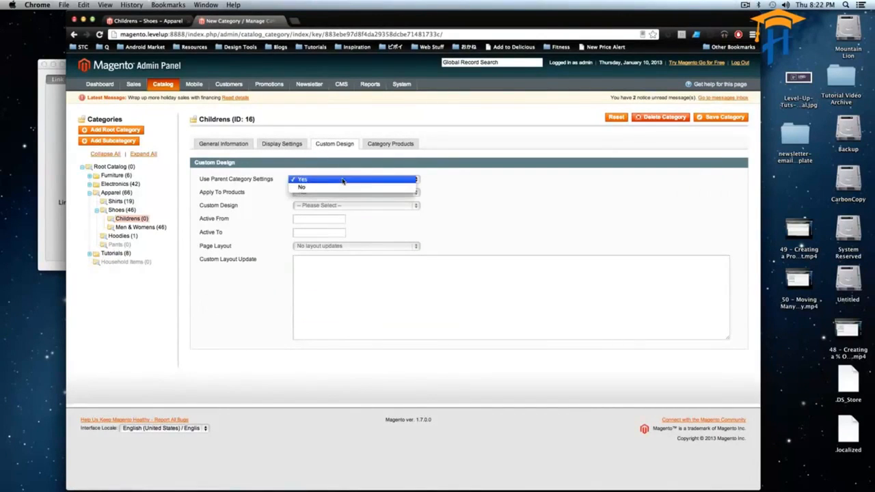
left_click(342, 188)
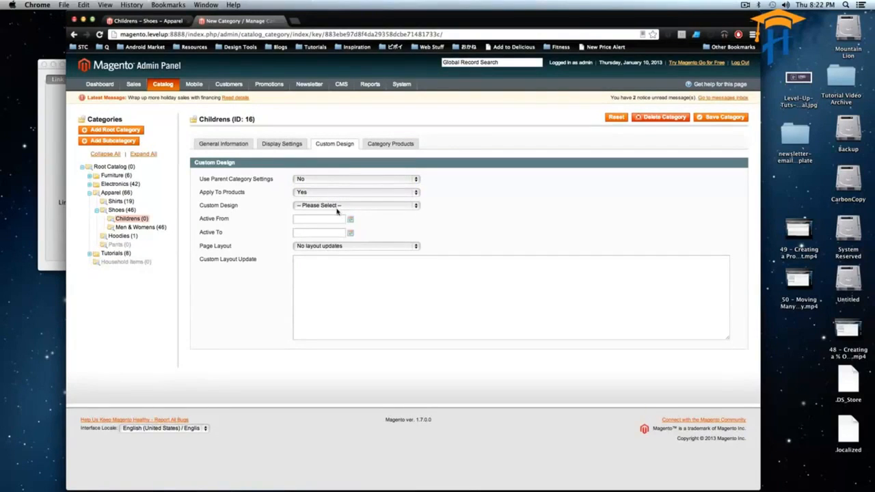
Review the available custom design and page layout options for the Childrens category
left_click(328, 207)
left_click(329, 207)
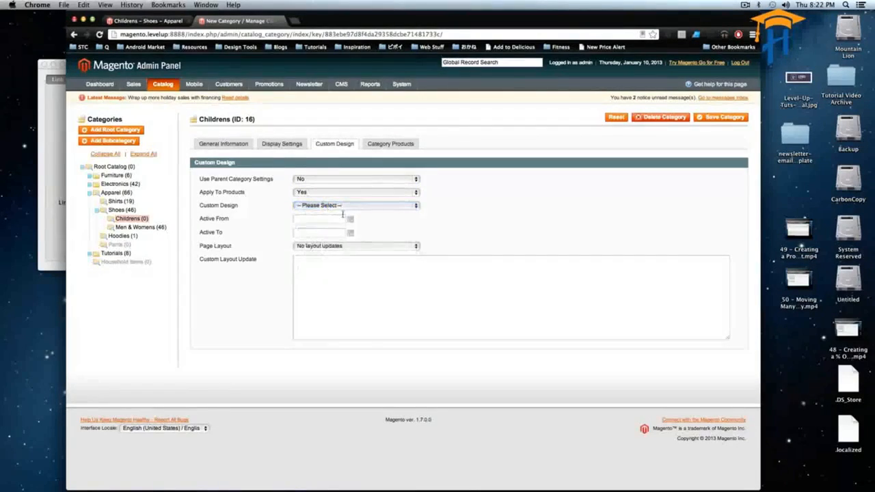
left_click(320, 247)
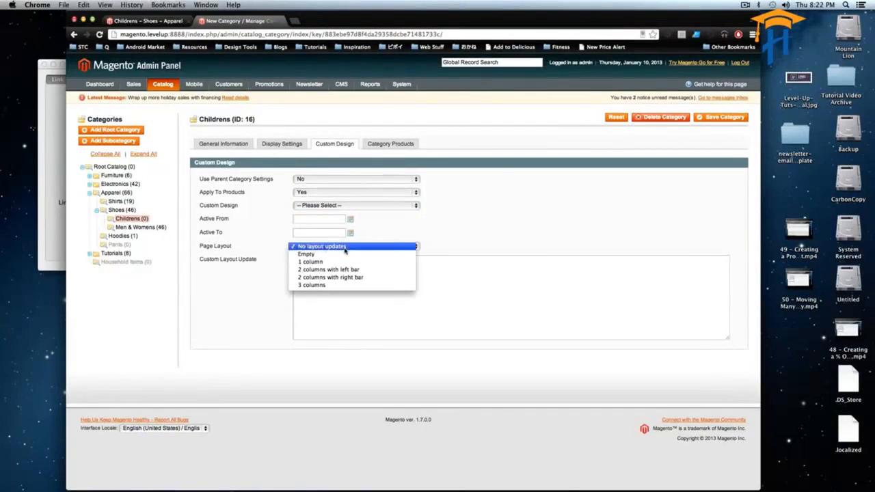
left_click(450, 242)
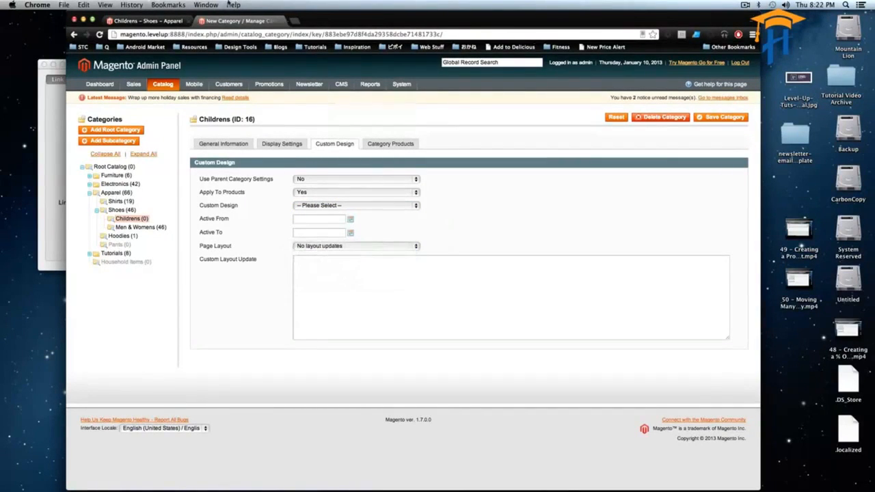
Inspect the storefront Childrens page's markup, examining the layout container and the main div inside it
left_click(171, 20)
right_click(328, 268)
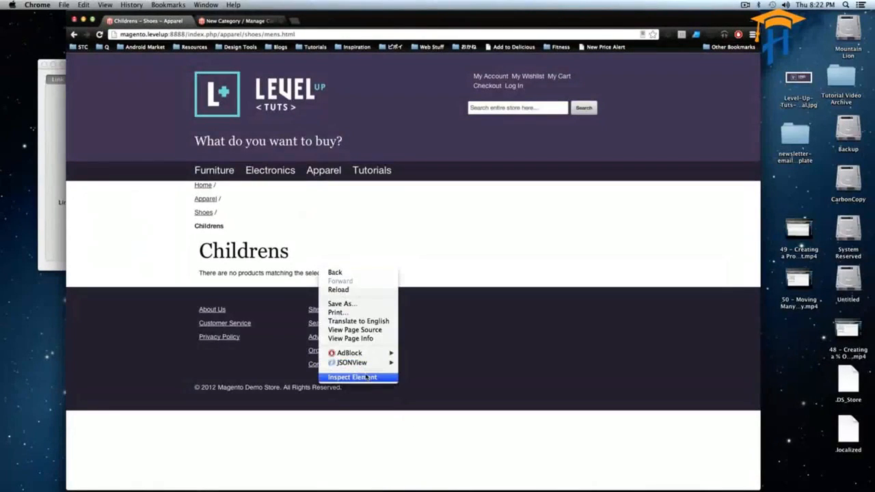
left_click(338, 289)
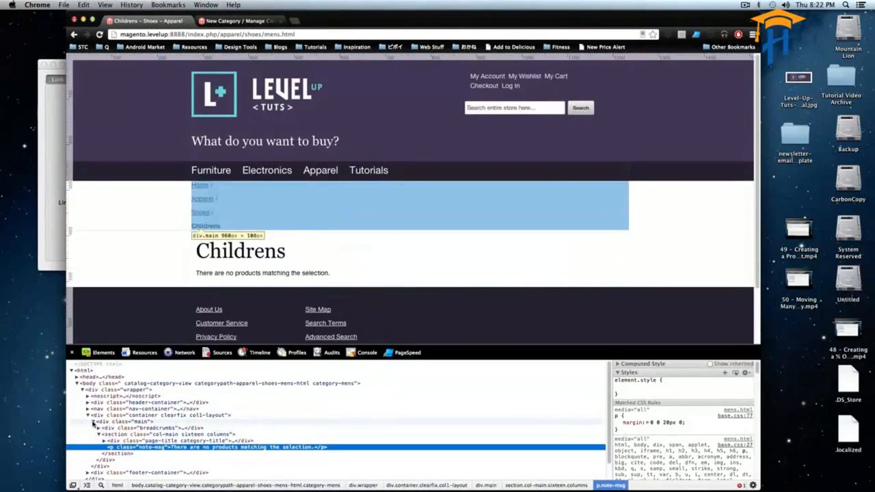
left_click(94, 422)
left_click(93, 423)
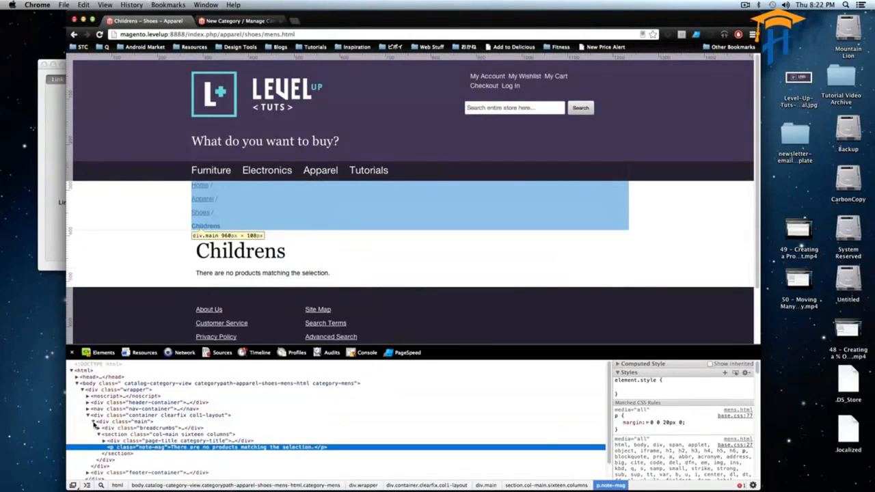
left_click(93, 422)
left_click(104, 416)
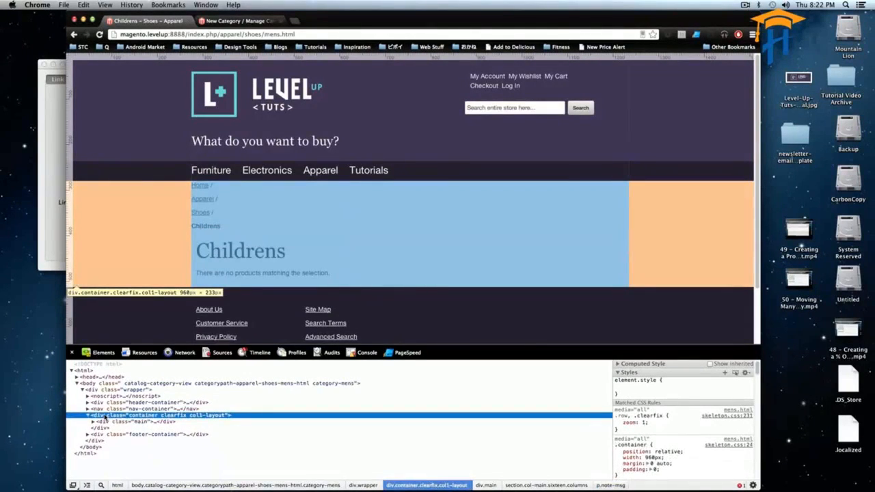
left_click(104, 422)
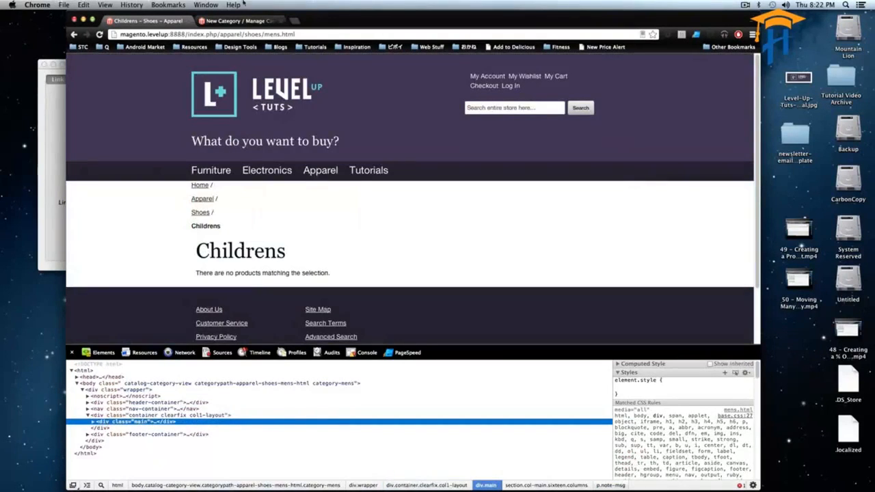
Set the Childrens category's page layout to "2 columns with left bar" in the admin panel
left_click(260, 21)
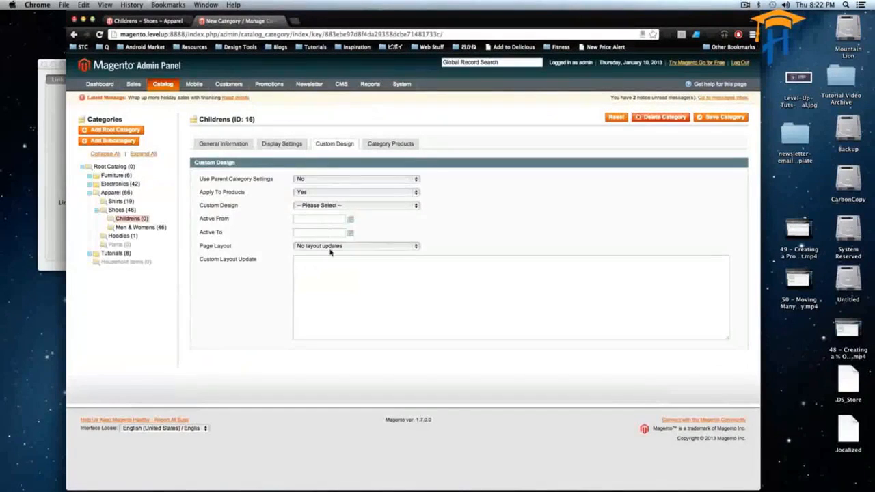
left_click(329, 248)
left_click(335, 274)
left_click_drag(223, 261, 250, 261)
Begin the custom layout update with the opening tag <reference name="left">
type("<refernc")
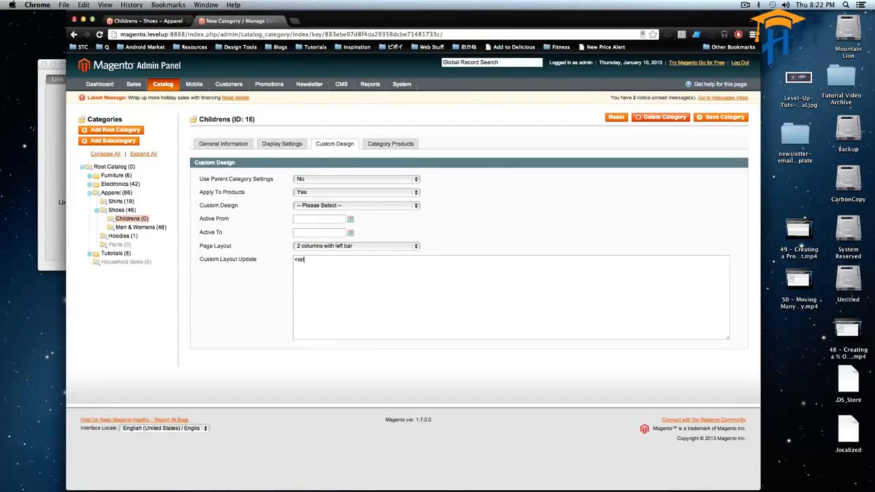
key("BackSpace")
key("BackSpace")
type("ence name=\"e")
key("BackSpace")
type("left\">")
key("Return")
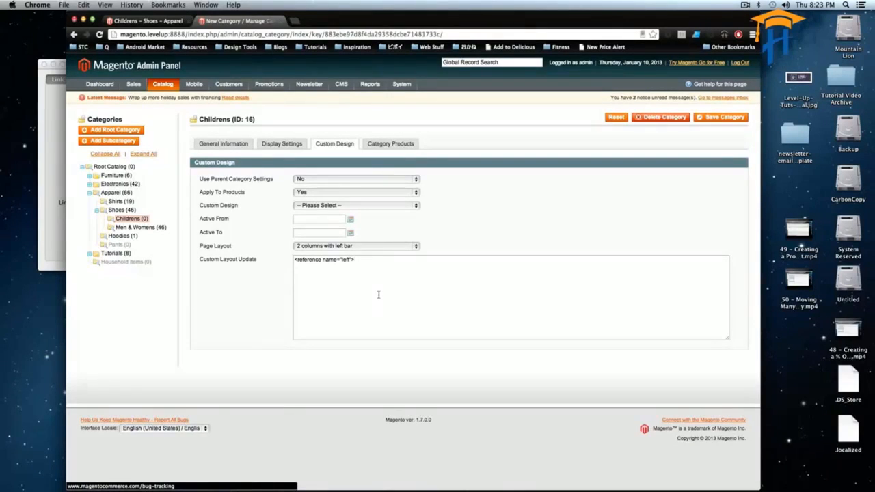
Add the opening tag <block type="cms/block" name="child_block"> on the second line of the custom layout update
type("<")
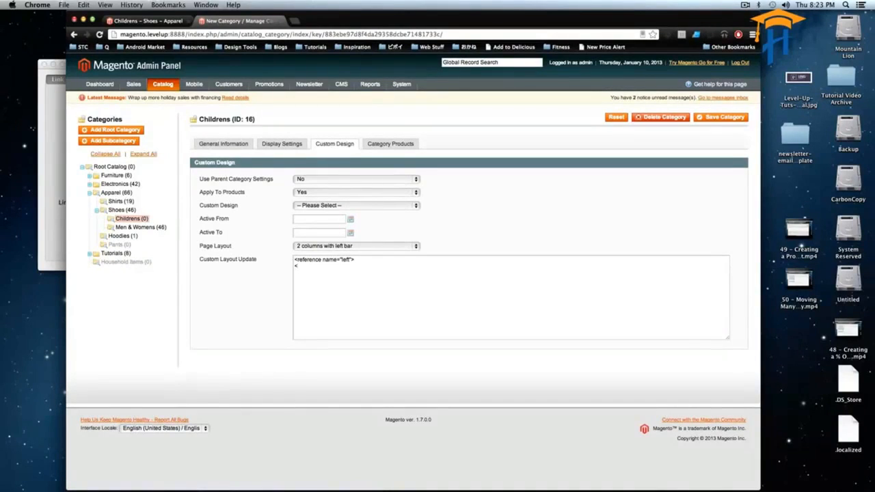
type("b")
type("lock")
type(" type=")
type("\"cn")
type("s")
type("/block")
type("\" name=")
type("\"")
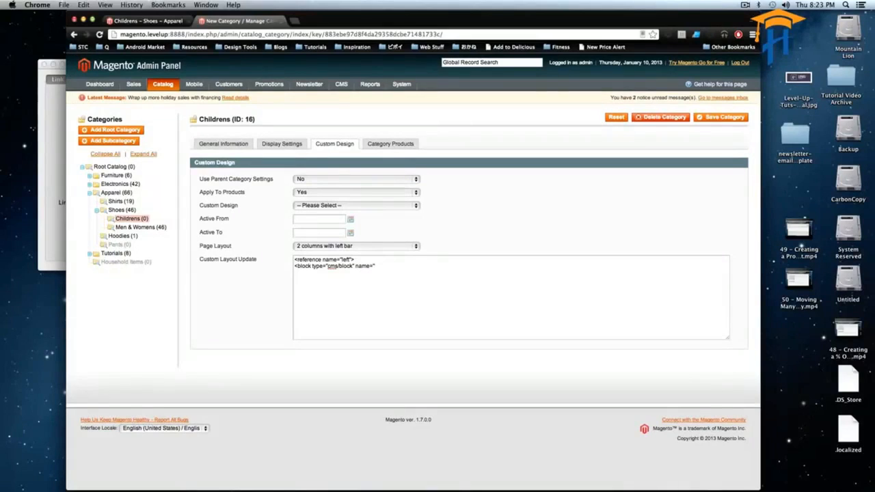
type("child_block")
type("\">")
Complete the layout XML with <action method="setBlockId"><block_id>child_block</block_id></setBlockId>, </block> and </reference>, and try to save the category
key("Return")
type("<action method")
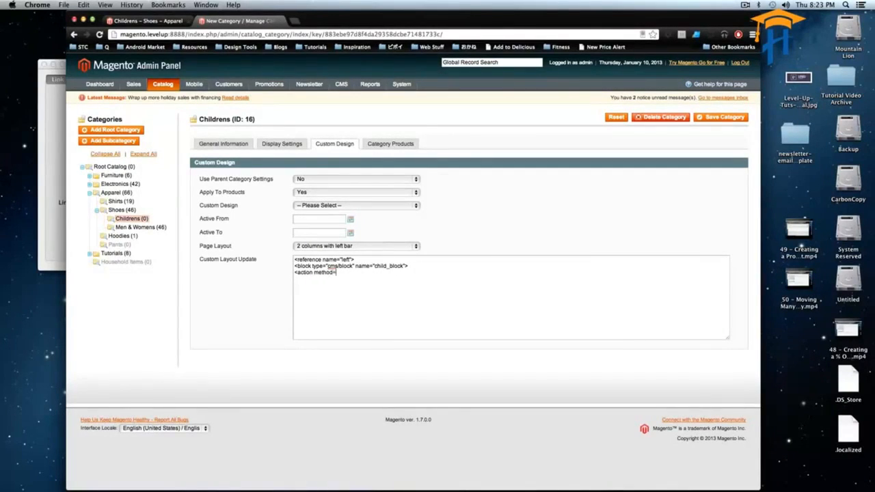
type("=\"setBlockId\"><block_id>child_block</block_id></setBlockId>")
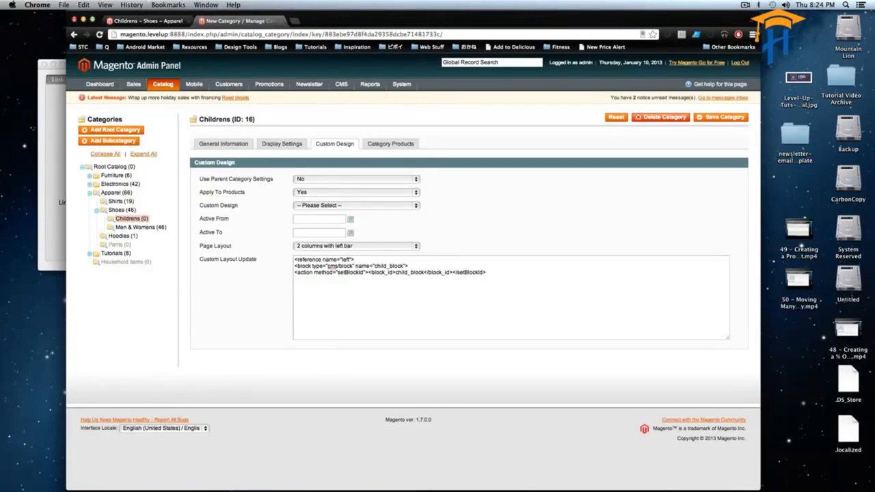
key("Return")
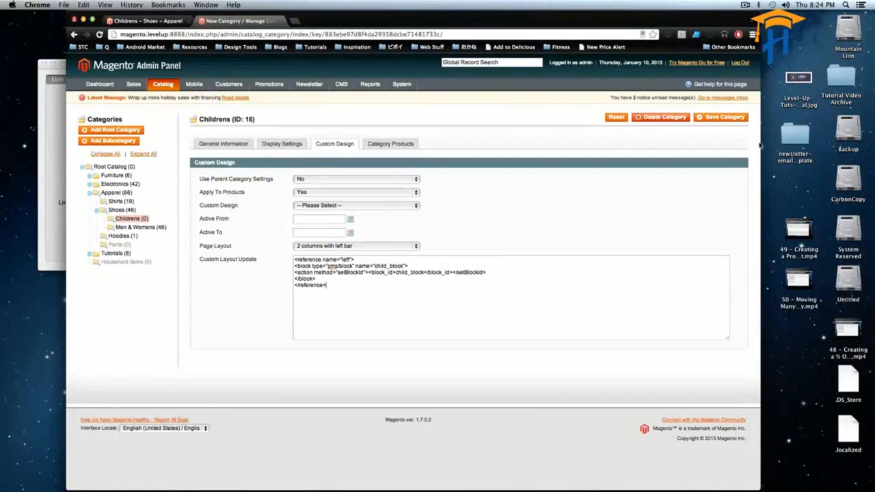
left_click(720, 123)
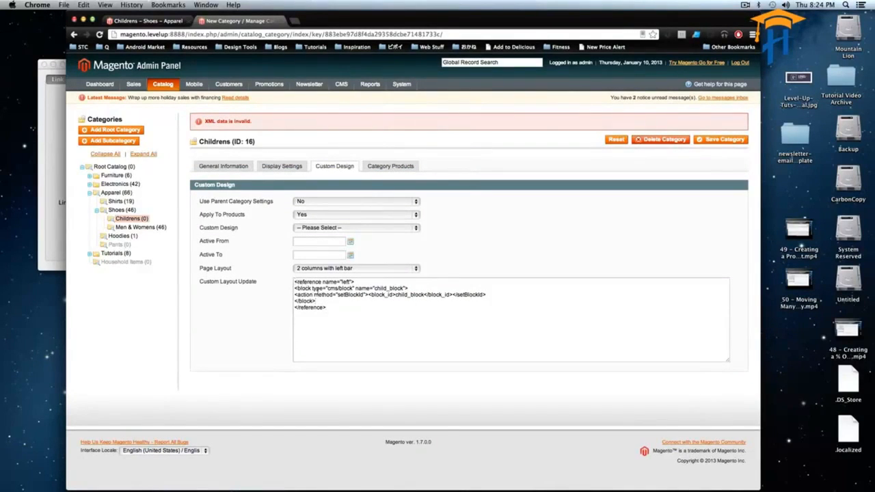
Correct the action line's closing tag in the custom layout update to </action>
double_click(477, 295)
type("action")
left_click_drag(479, 288, 452, 293)
left_click(454, 294)
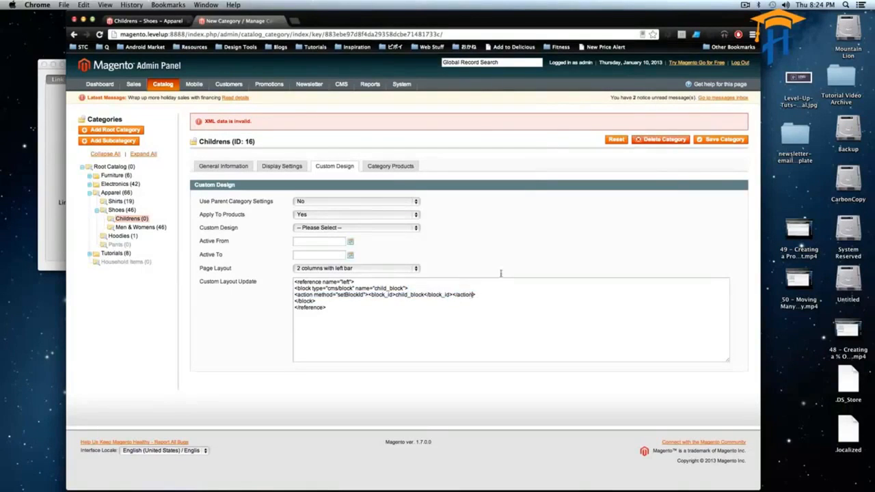
Save the Childrens category and reload its storefront page without the developer tools to check the left column
left_click(726, 140)
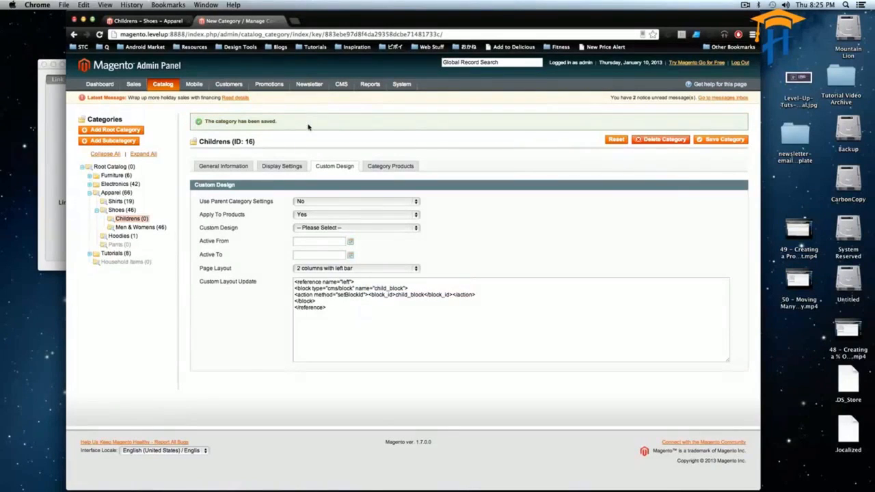
left_click(145, 22)
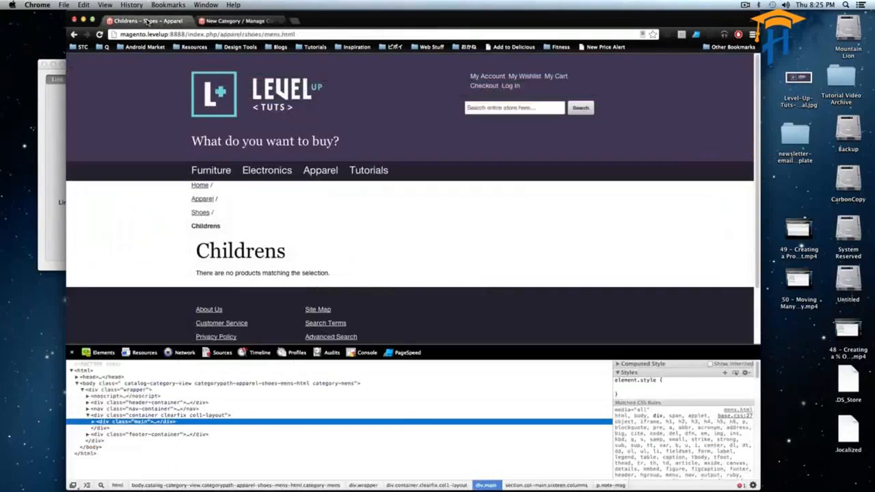
left_click(99, 35)
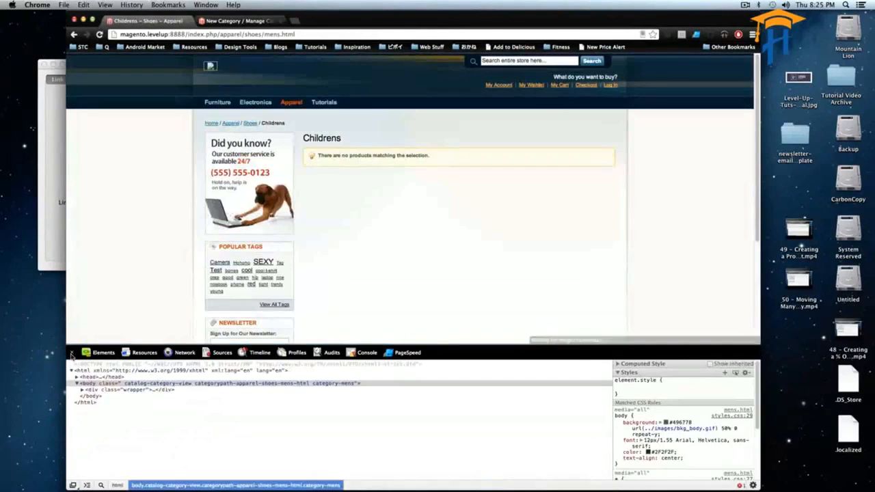
left_click(71, 354)
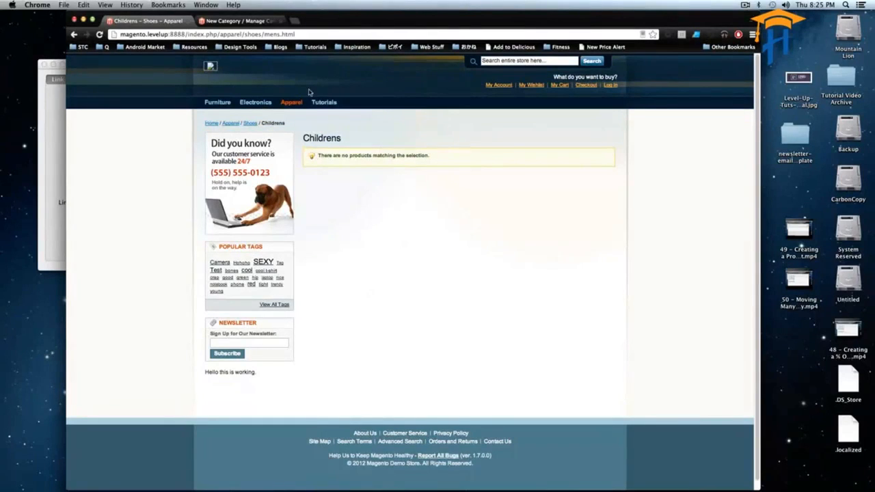
left_click_drag(384, 142, 369, 163)
left_click(99, 35)
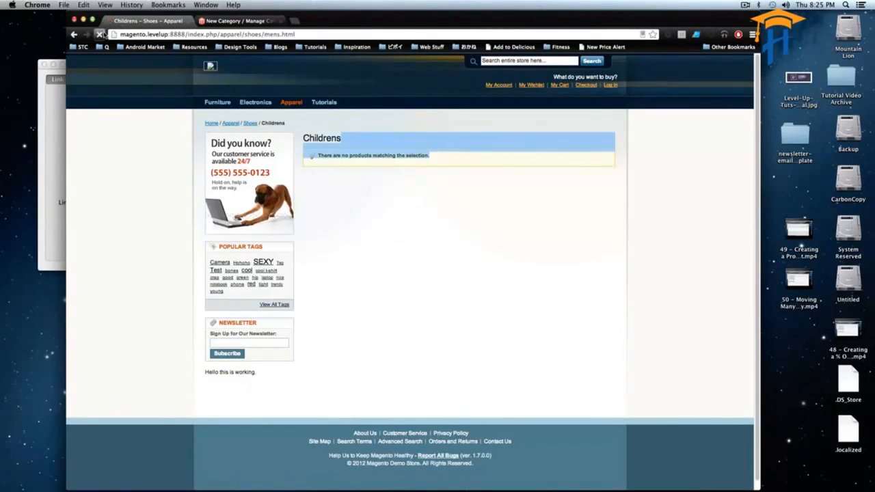
left_click_drag(376, 162, 334, 134)
left_click(335, 134)
Set the Childrens category's custom design to the levelup default theme and save the category
left_click(233, 21)
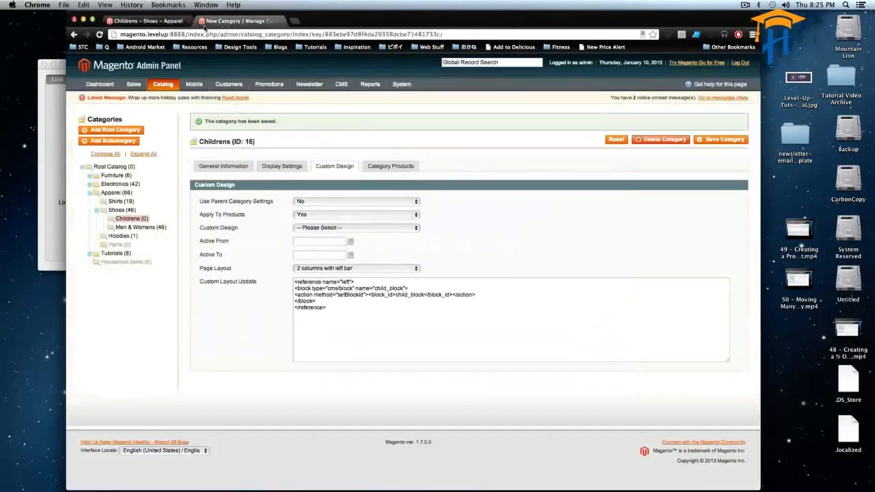
left_click(332, 233)
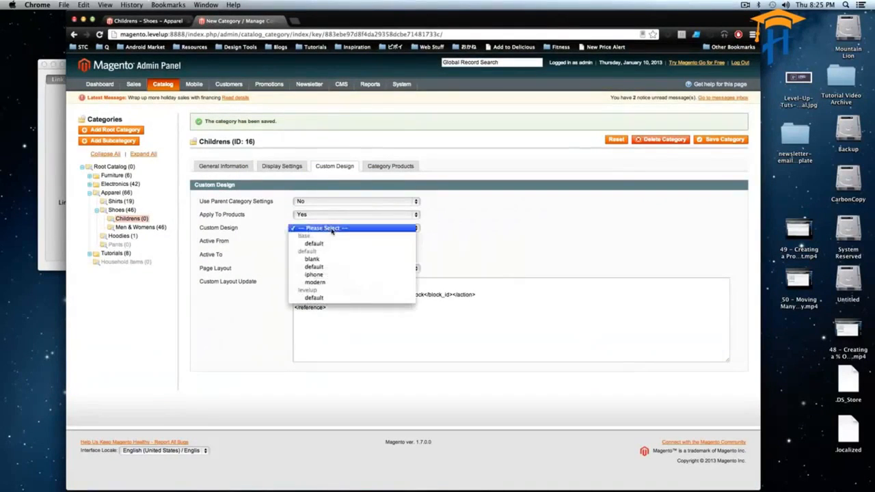
left_click(329, 299)
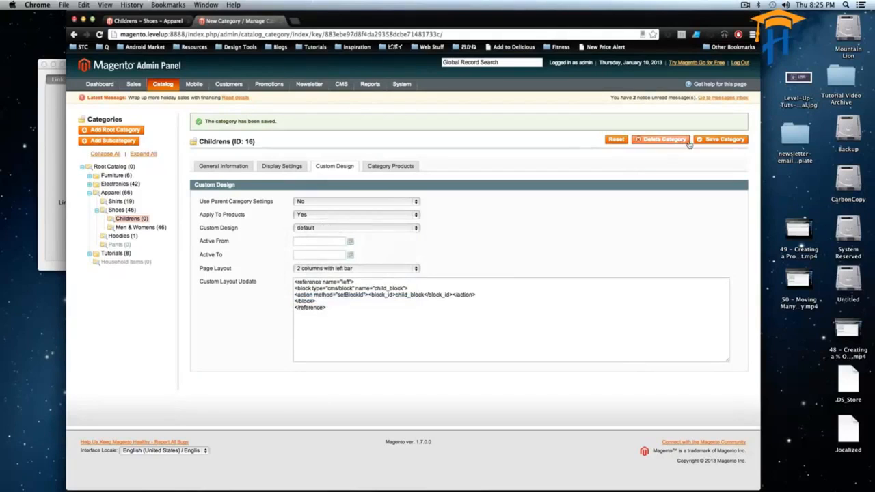
left_click(708, 140)
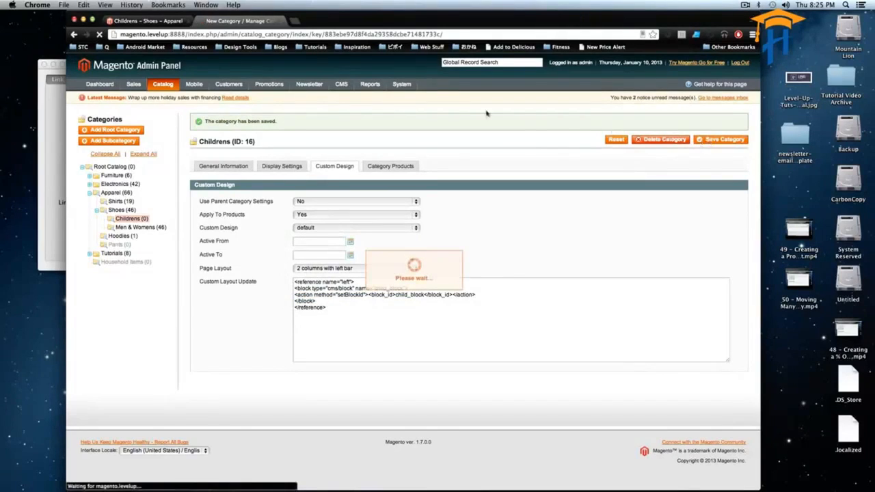
Reload the storefront Childrens page and examine the main content, newsletter form and static block text in the left column
left_click(149, 22)
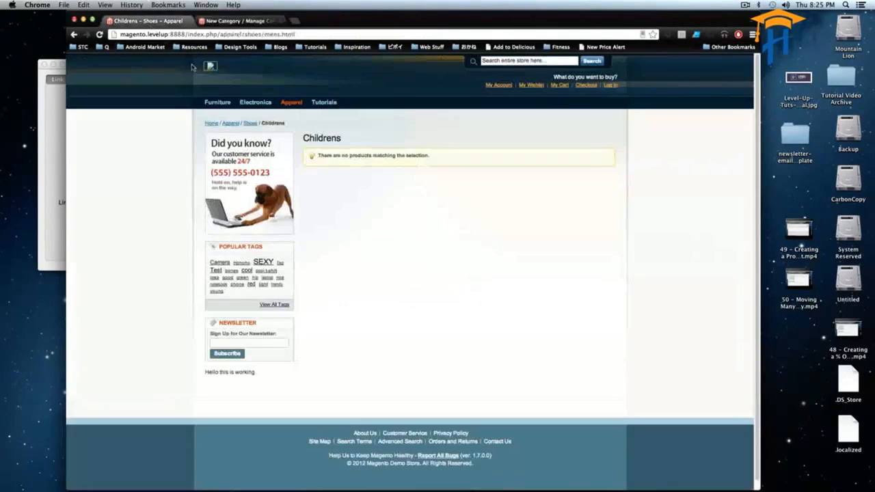
left_click(99, 34)
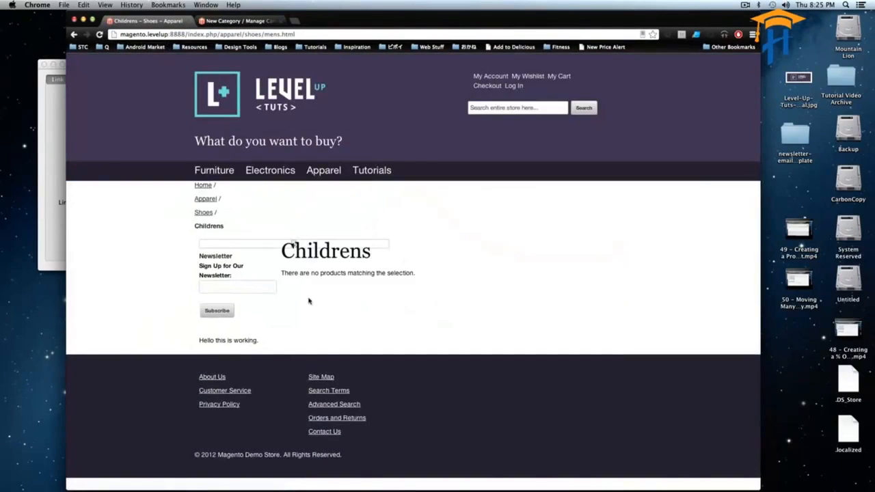
left_click_drag(285, 268, 373, 280)
left_click_drag(235, 274, 209, 257)
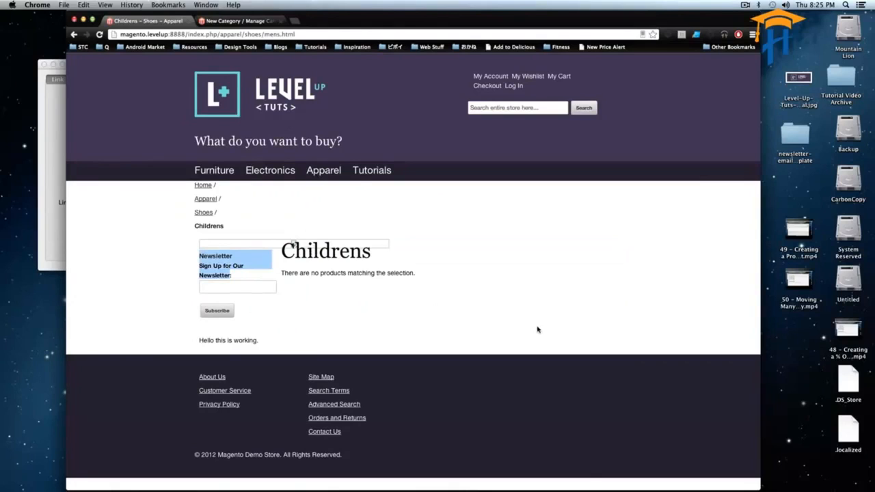
left_click_drag(273, 340, 200, 337)
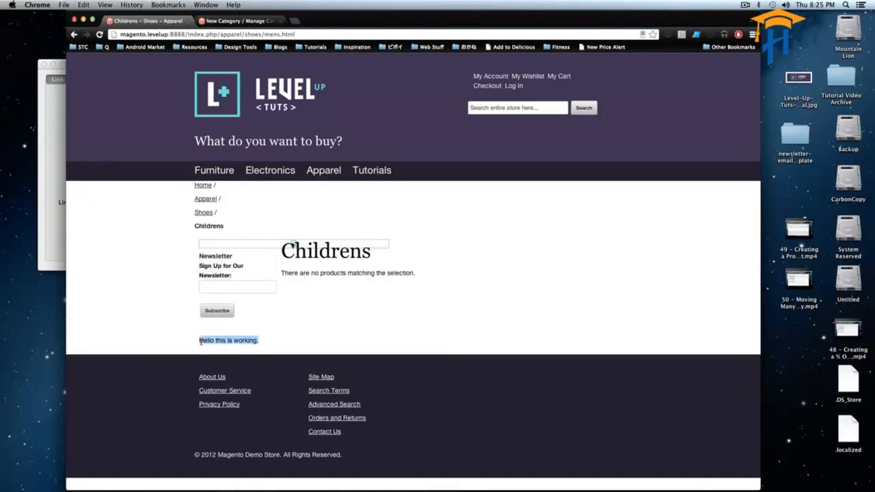
Clear the category's custom layout update, save the category and reload the storefront page to check the left column
left_click(233, 20)
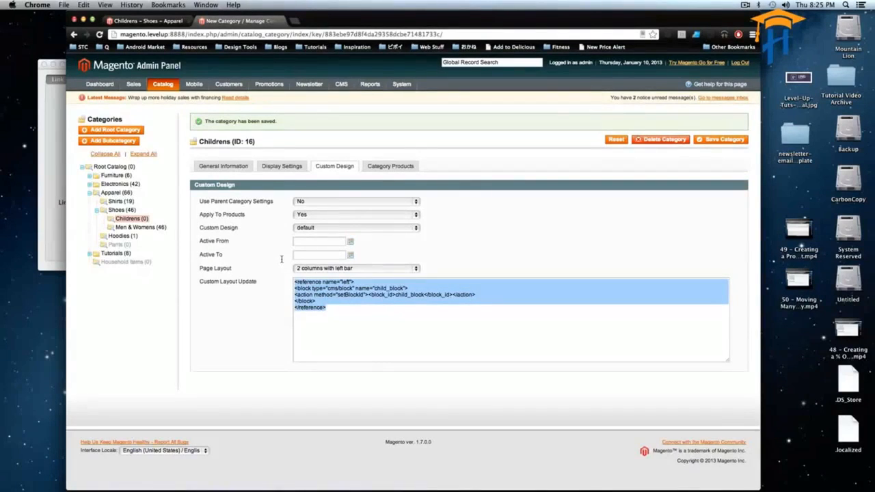
key("BackSpace")
left_click(722, 139)
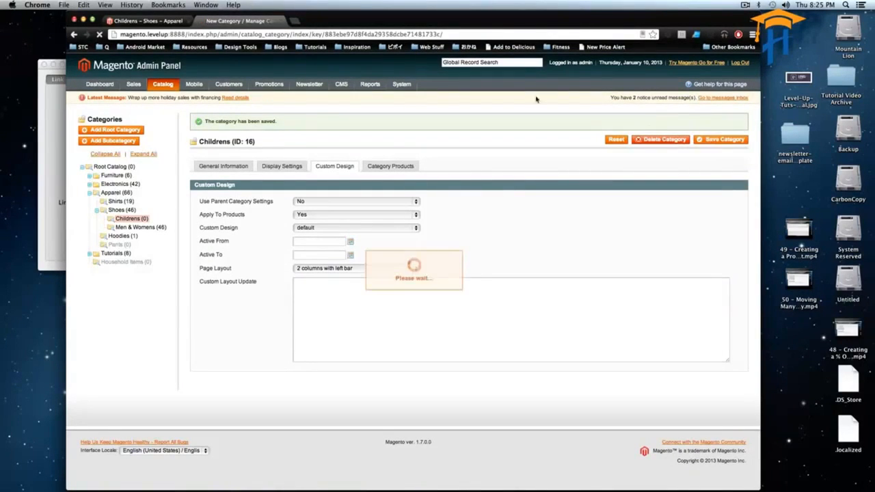
left_click(153, 25)
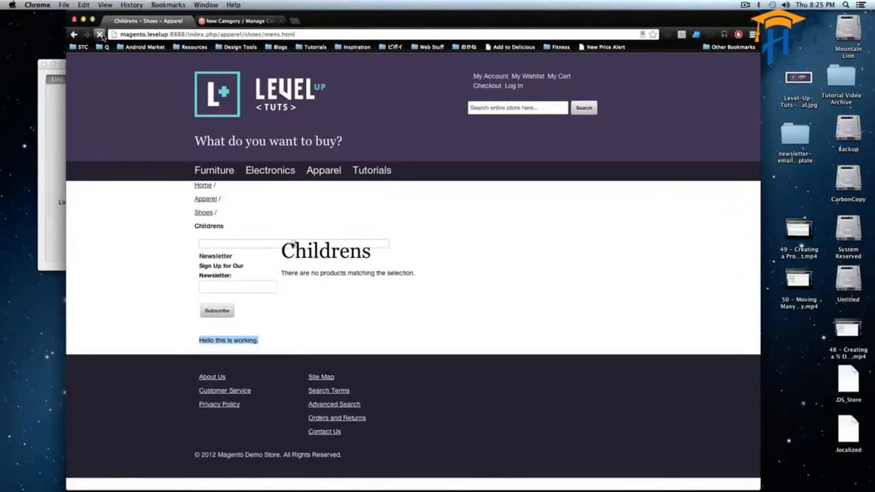
left_click(99, 34)
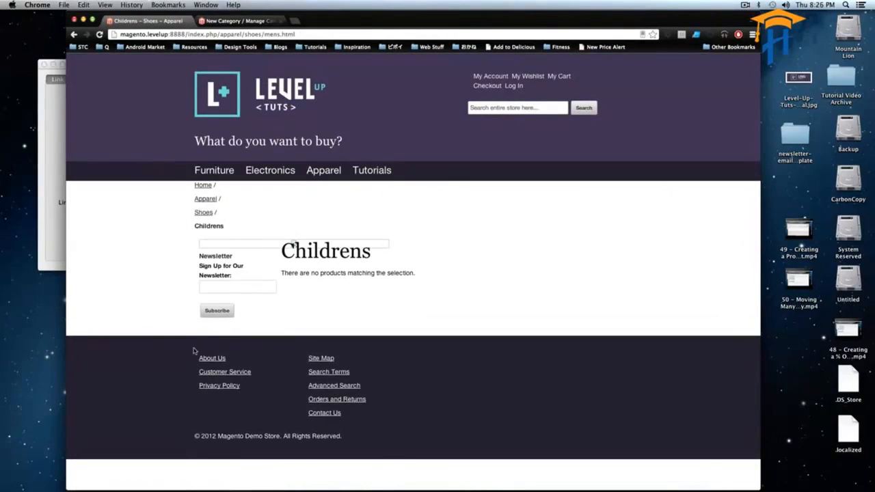
Restore the child_block layout XML in the custom layout update, save the category and reload the storefront Childrens page
left_click(250, 22)
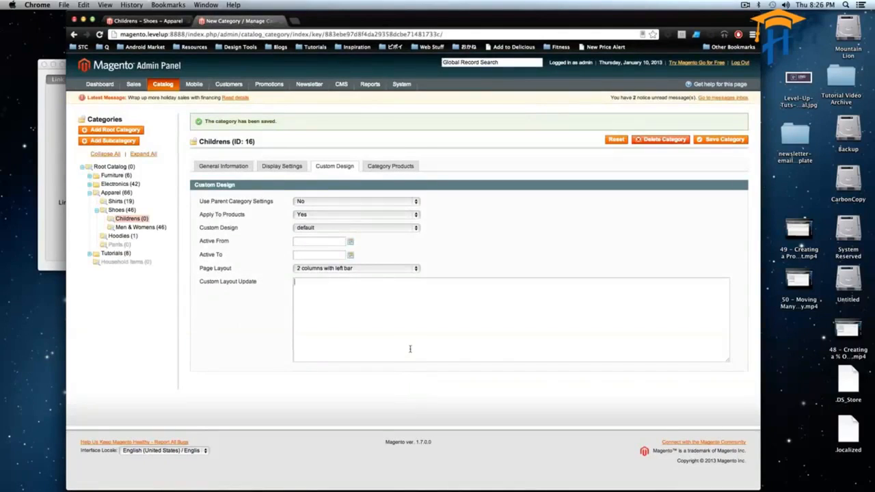
left_click(714, 139)
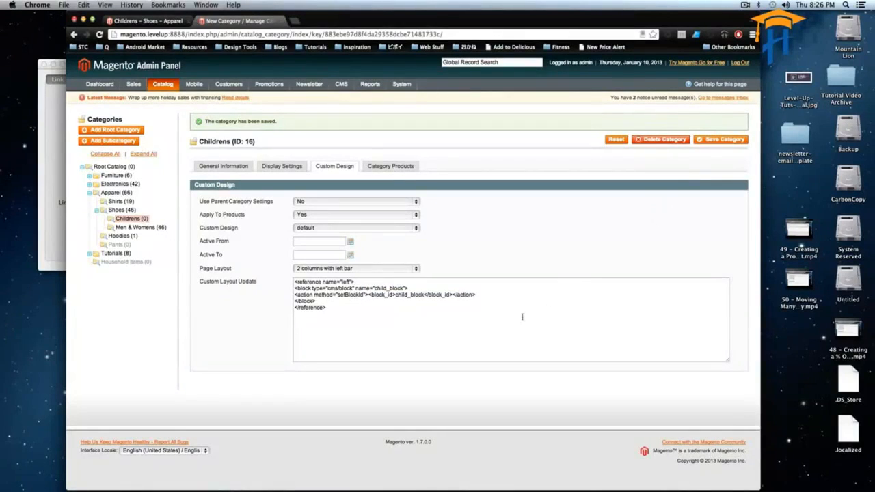
left_click(145, 21)
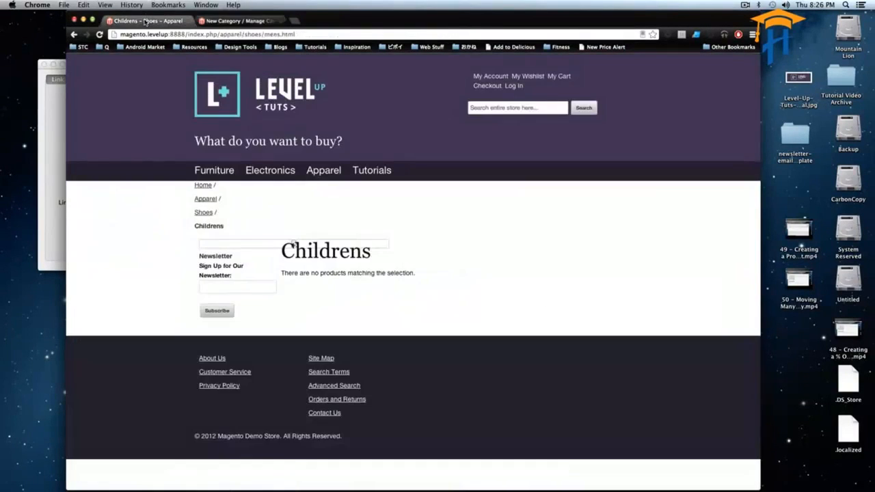
key("super+r")
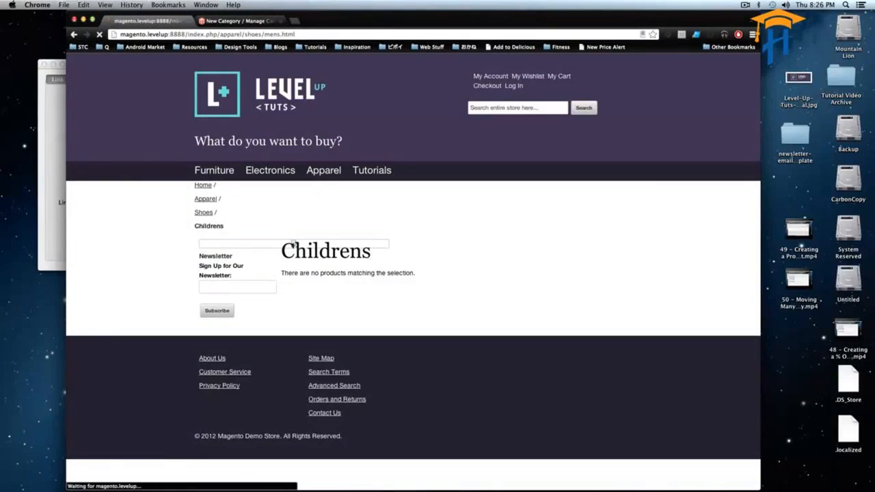